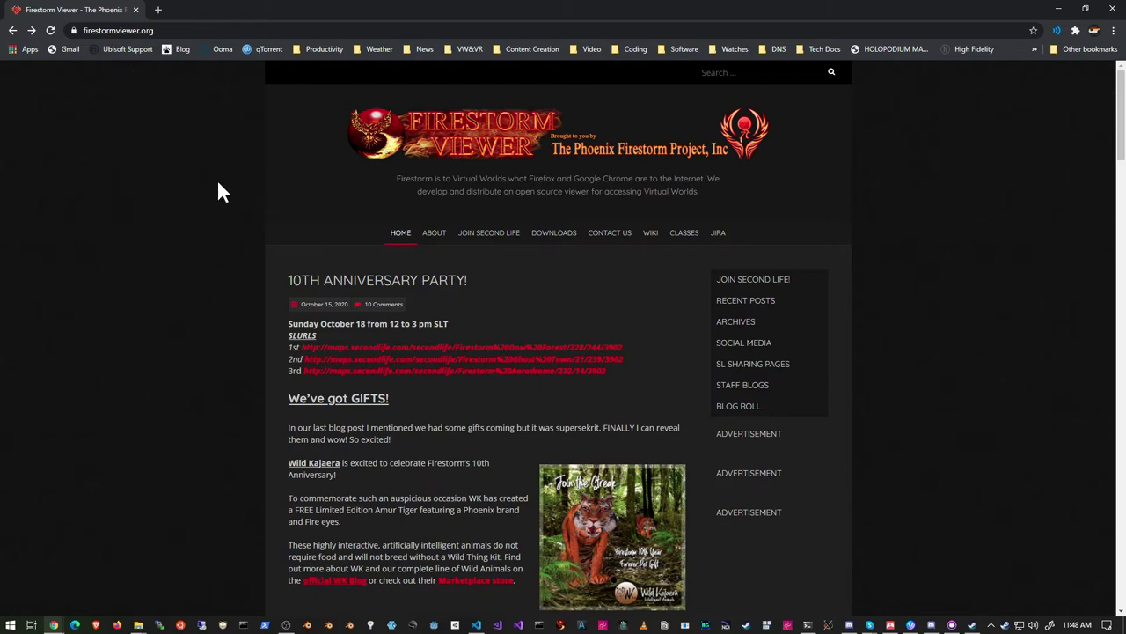
Go to Firestorm's Open Simulator download page and bring the Windows, Mac and Linux choices into view.
{"action": "left_click", "coordinate": [545, 238]}
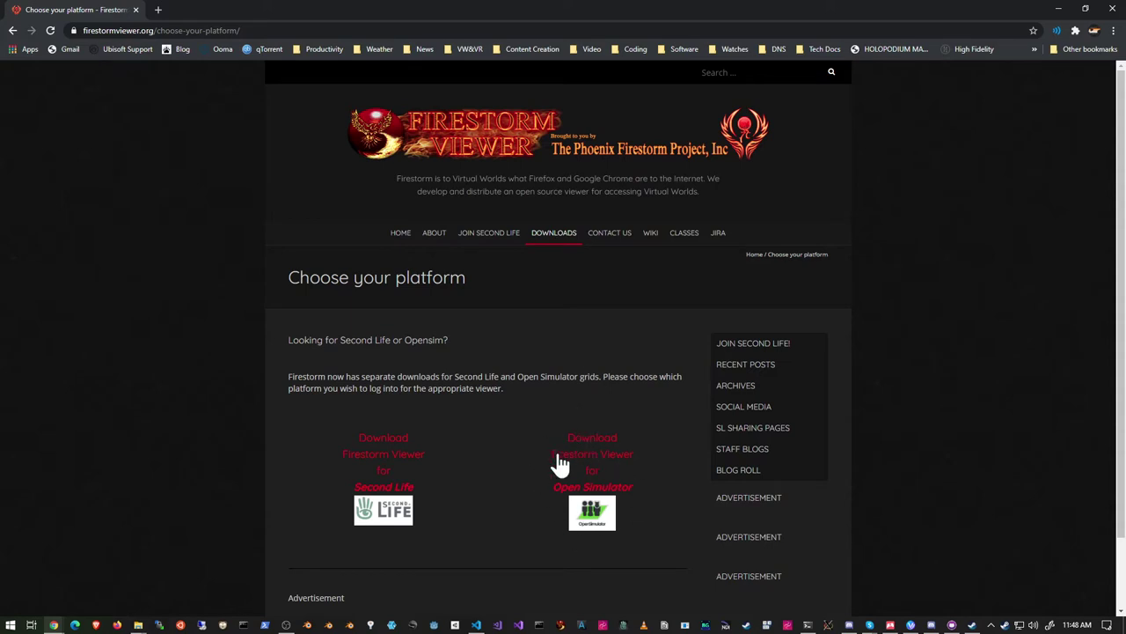
{"action": "left_click", "coordinate": [583, 479]}
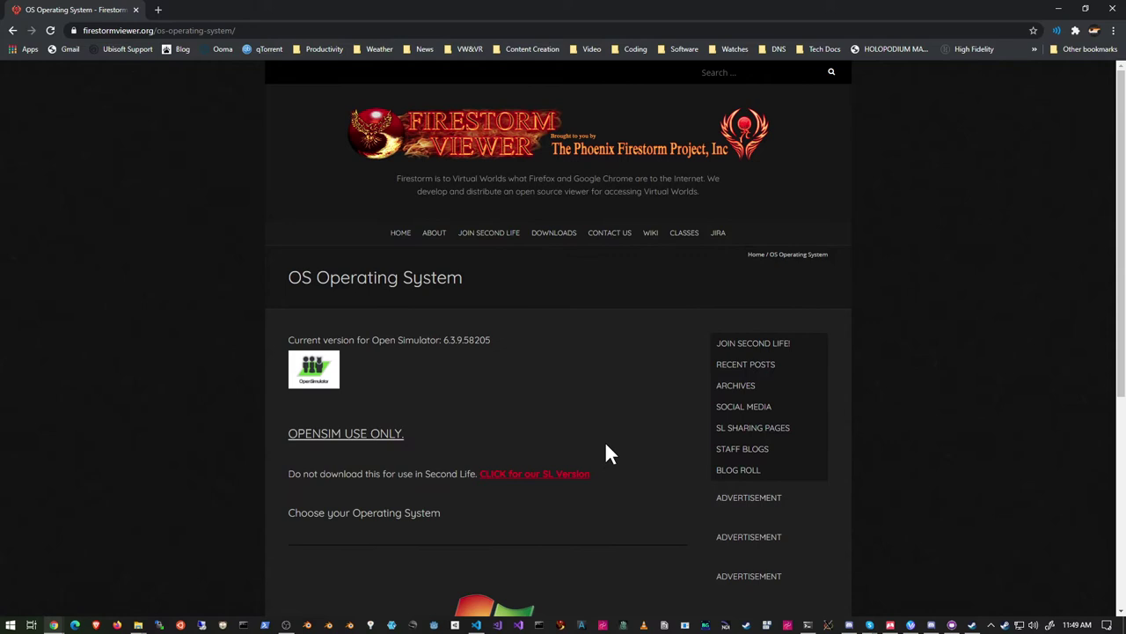
{"action": "scroll", "coordinate": [626, 430], "scroll_direction": "down", "scroll_amount": 4}
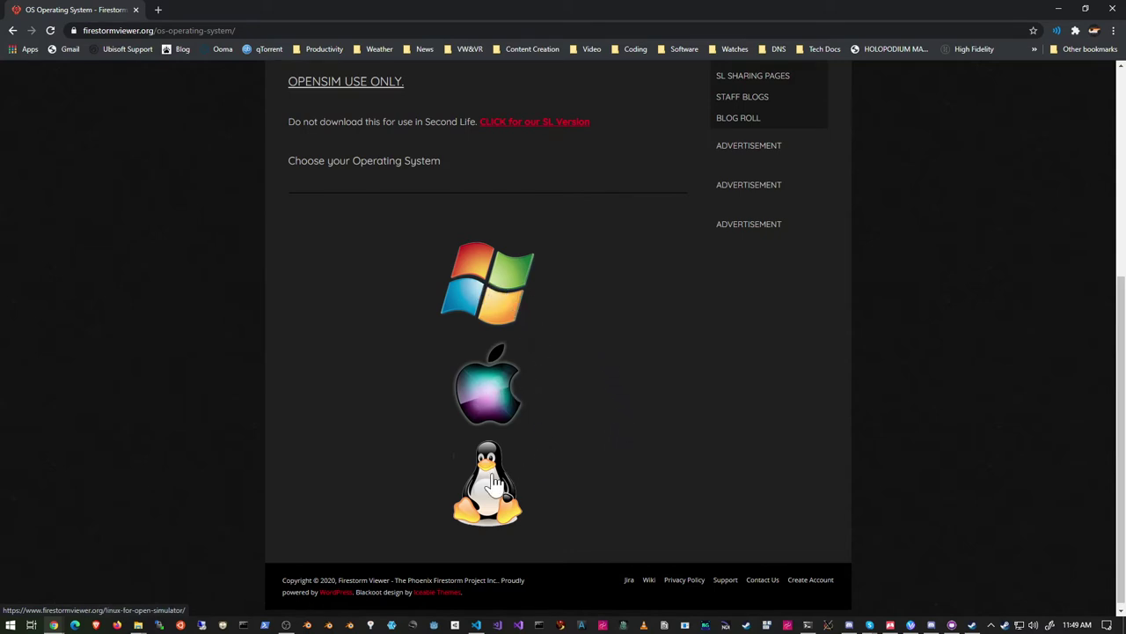
Download the Windows 64-bit Firestorm 6.3.9.58205 installer for OpenSim.
{"action": "left_click", "coordinate": [483, 284]}
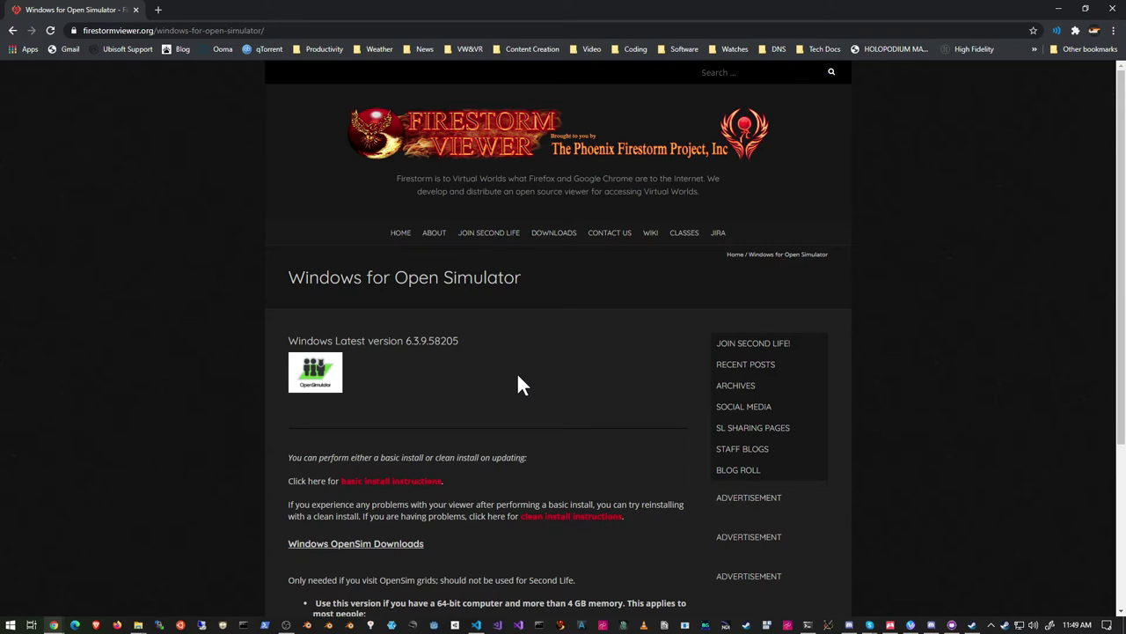
{"action": "scroll", "coordinate": [517, 379], "scroll_direction": "down", "scroll_amount": 5}
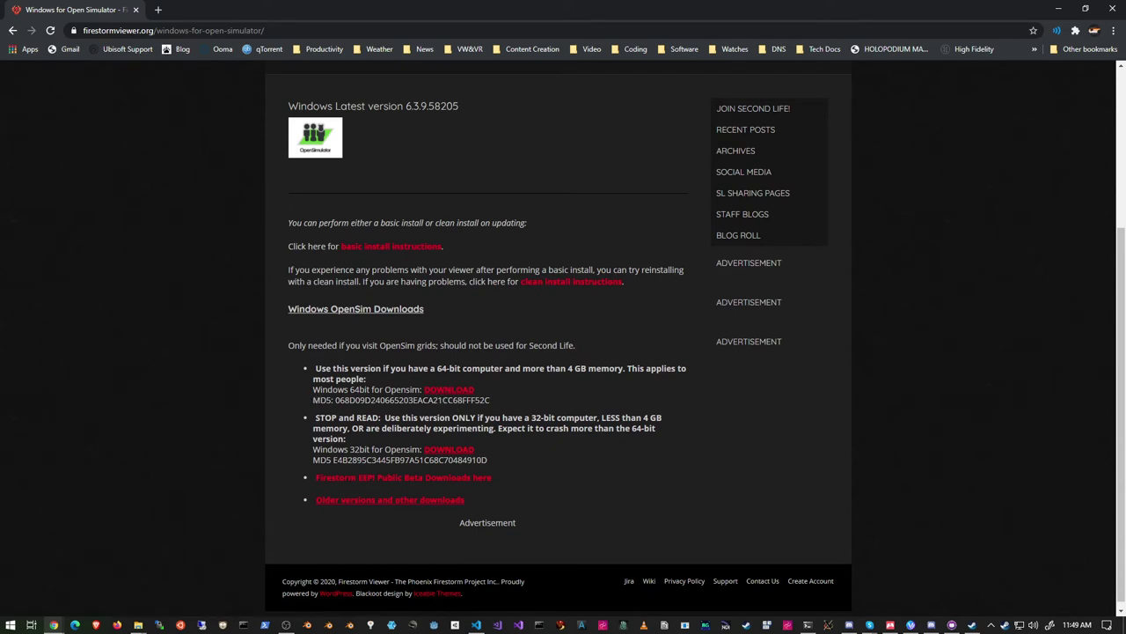
{"action": "left_click", "coordinate": [441, 398]}
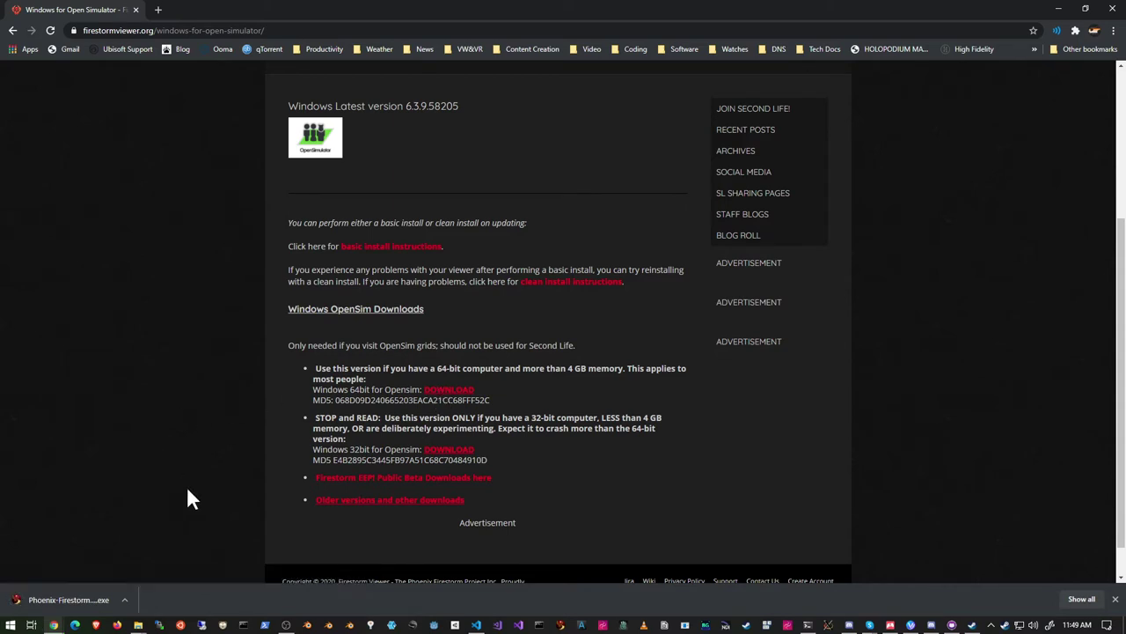
Install Firestorm for OpenSim in English to E:\FirestormOS-Releasex64 with a start menu entry, without launching it.
{"action": "left_click", "coordinate": [69, 604]}
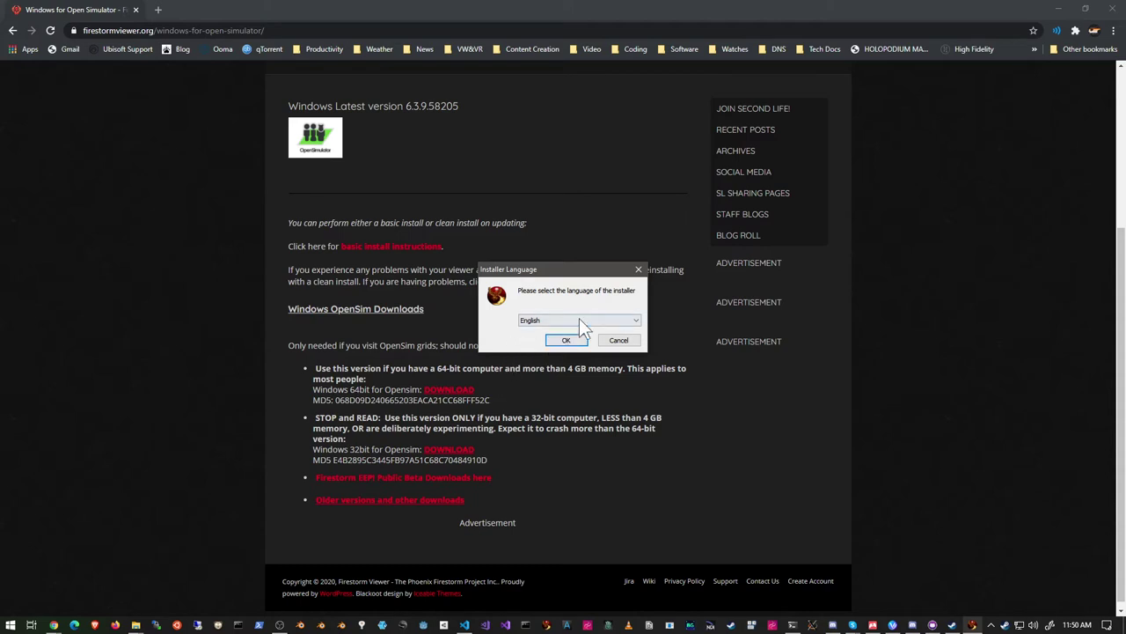
{"action": "left_click", "coordinate": [566, 341]}
{"action": "left_click", "coordinate": [567, 340]}
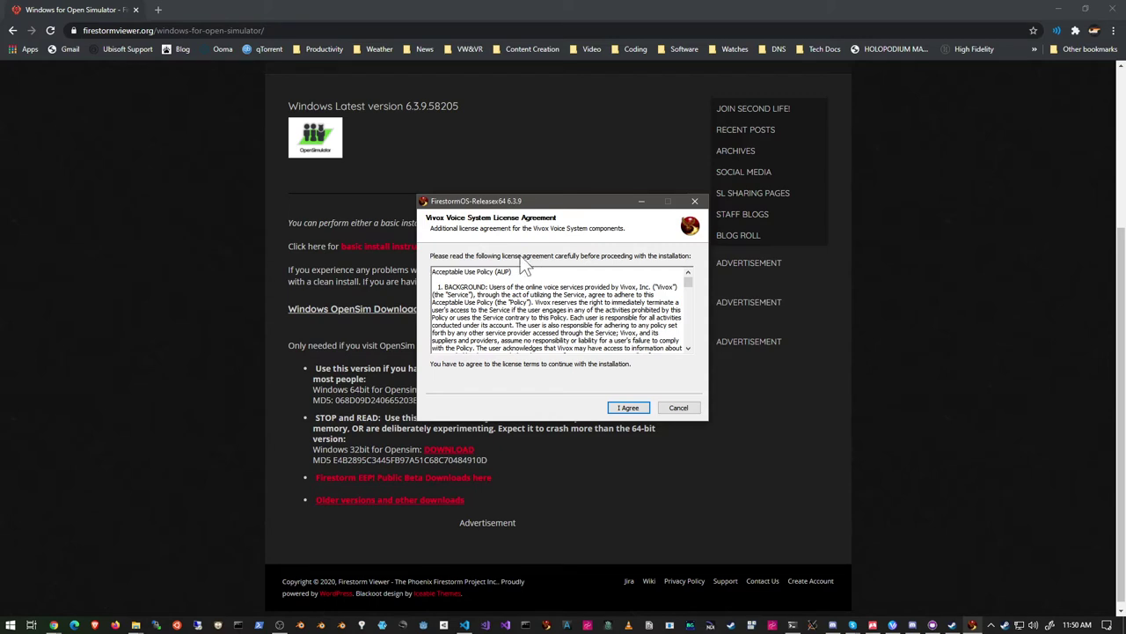
{"action": "left_click", "coordinate": [625, 410]}
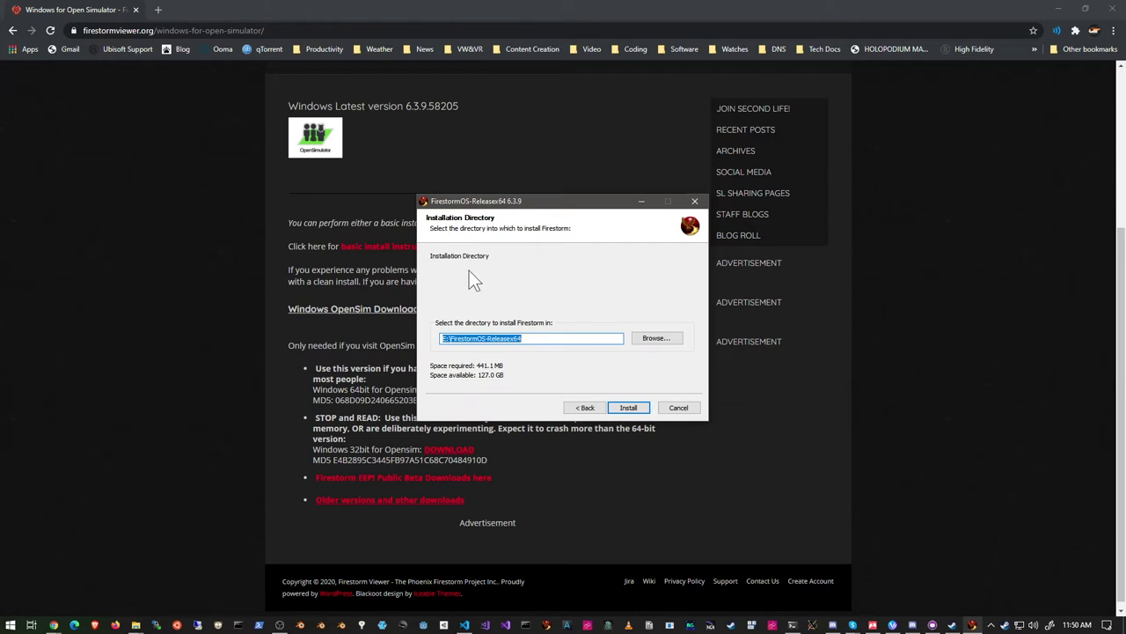
{"action": "left_click", "coordinate": [630, 412]}
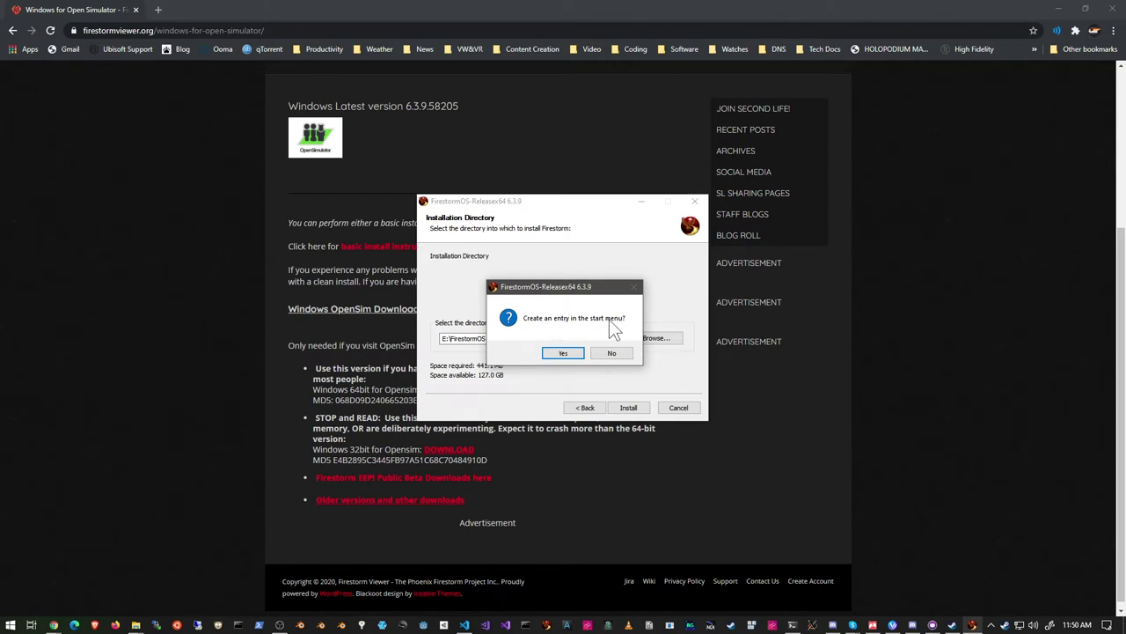
{"action": "left_click", "coordinate": [562, 353]}
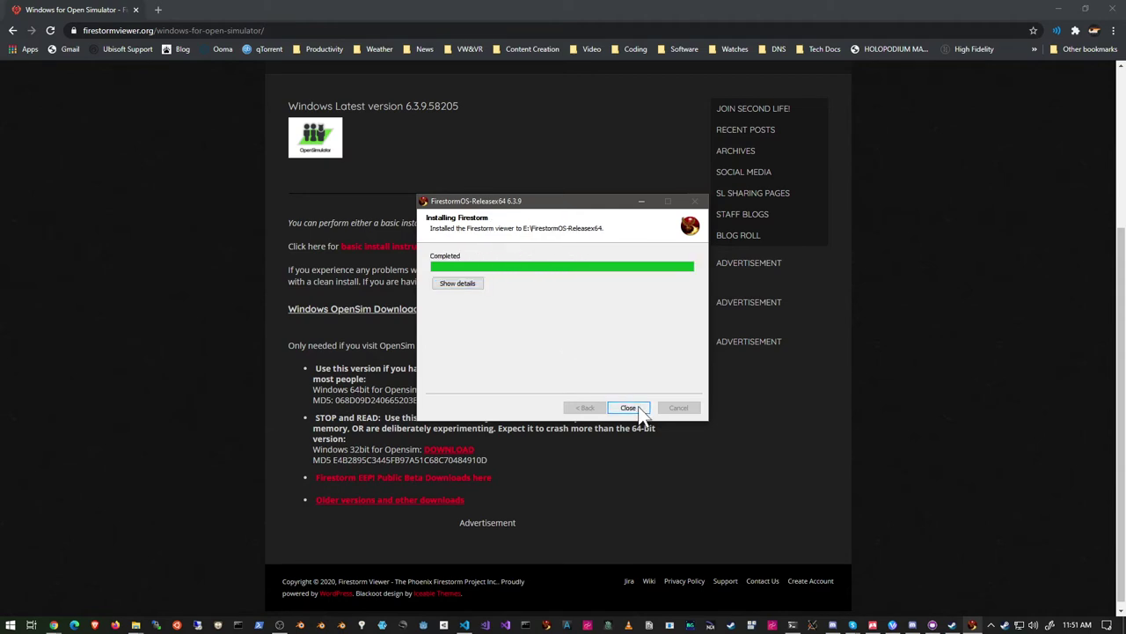
{"action": "left_click", "coordinate": [635, 410]}
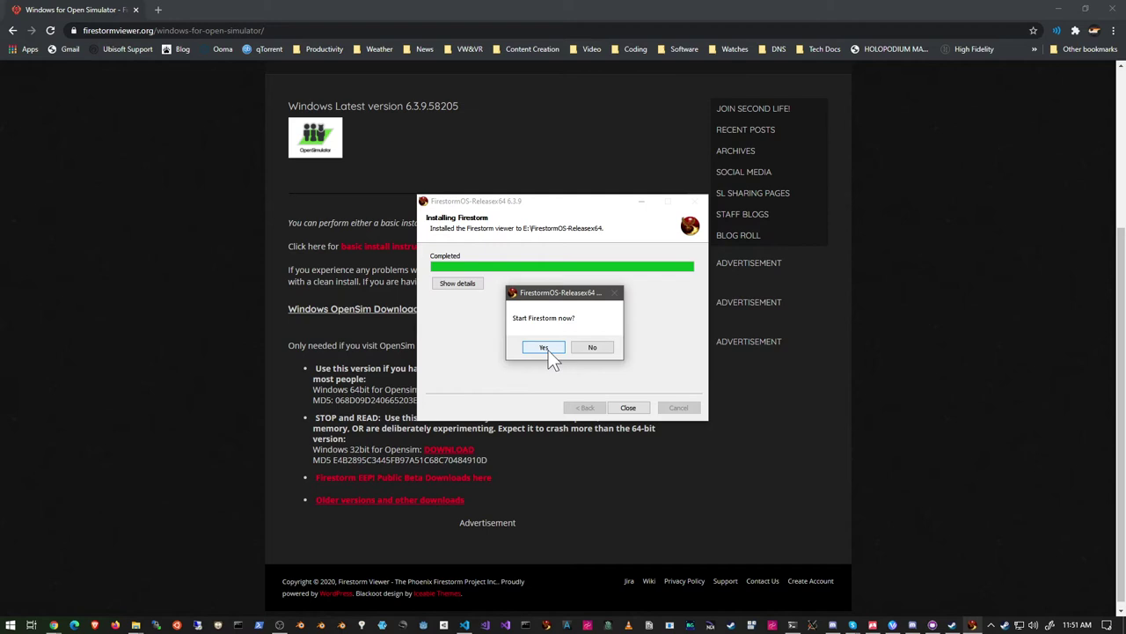
{"action": "left_click", "coordinate": [593, 347]}
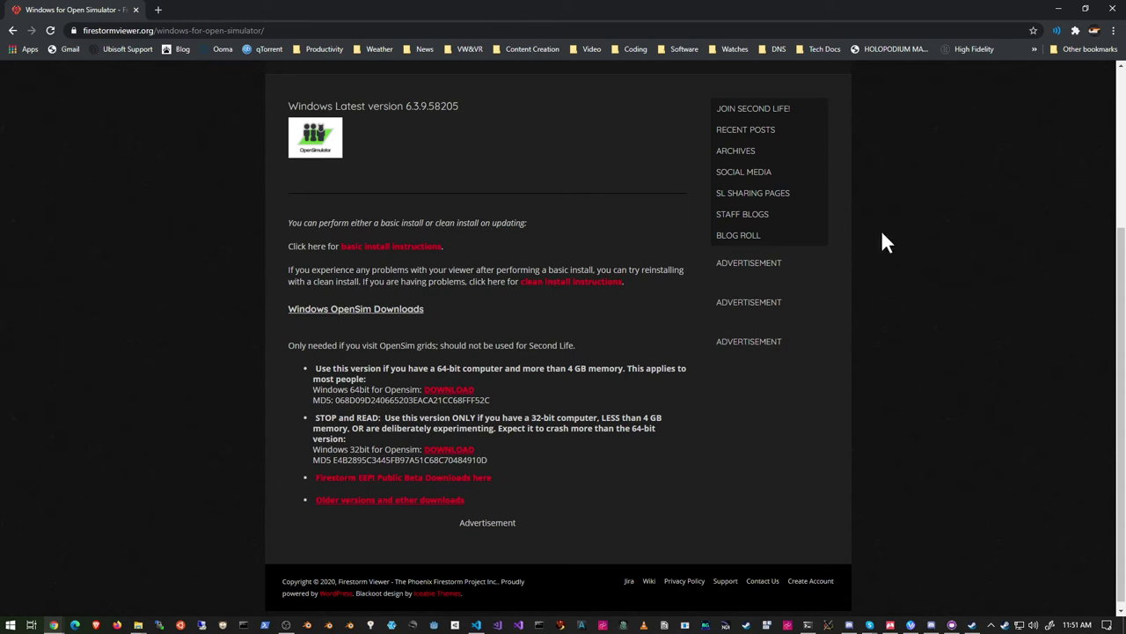
Minimize Chrome and launch Firestorm from the FirestormOS-Releasex64 desktop shortcut.
{"action": "left_click", "coordinate": [1059, 9]}
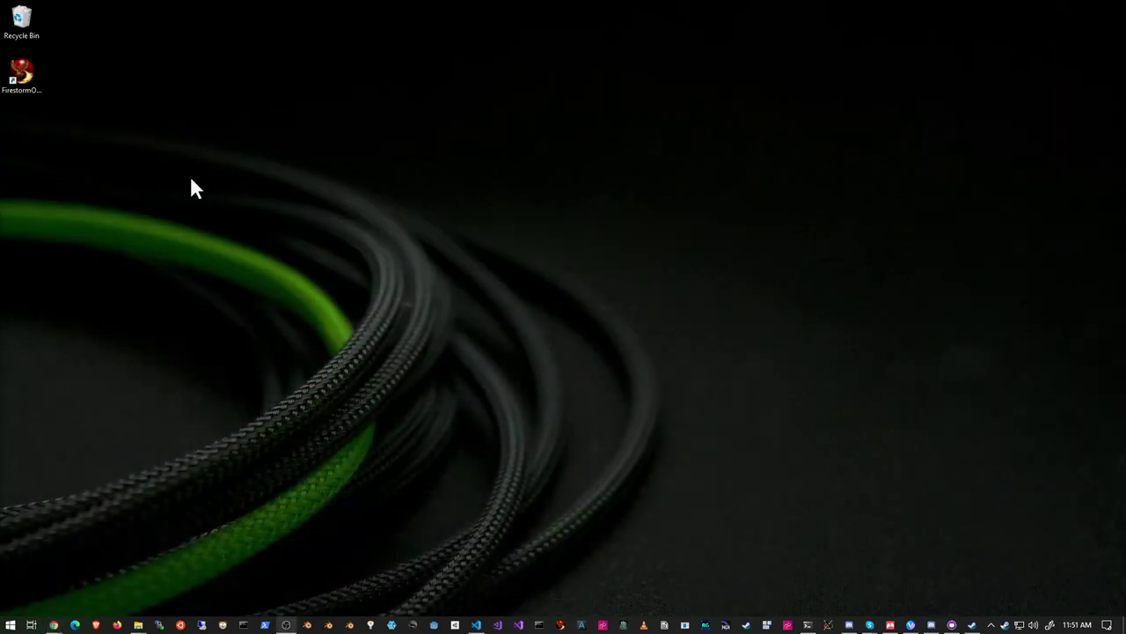
{"action": "left_click", "coordinate": [21, 75]}
{"action": "left_click", "coordinate": [23, 76]}
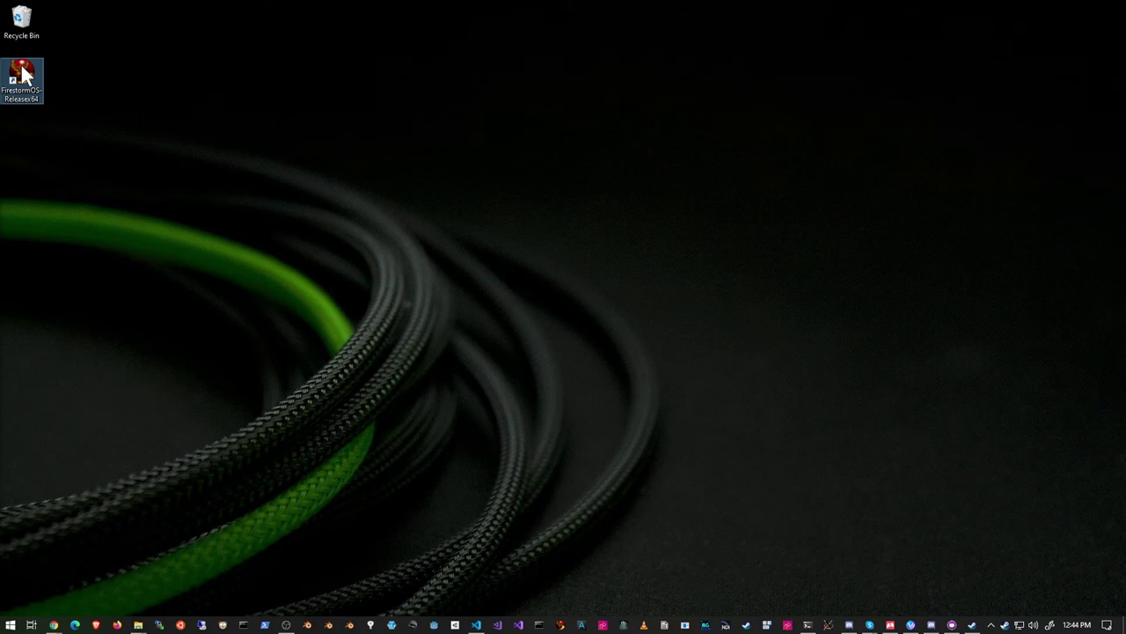
{"action": "double_click", "coordinate": [24, 75]}
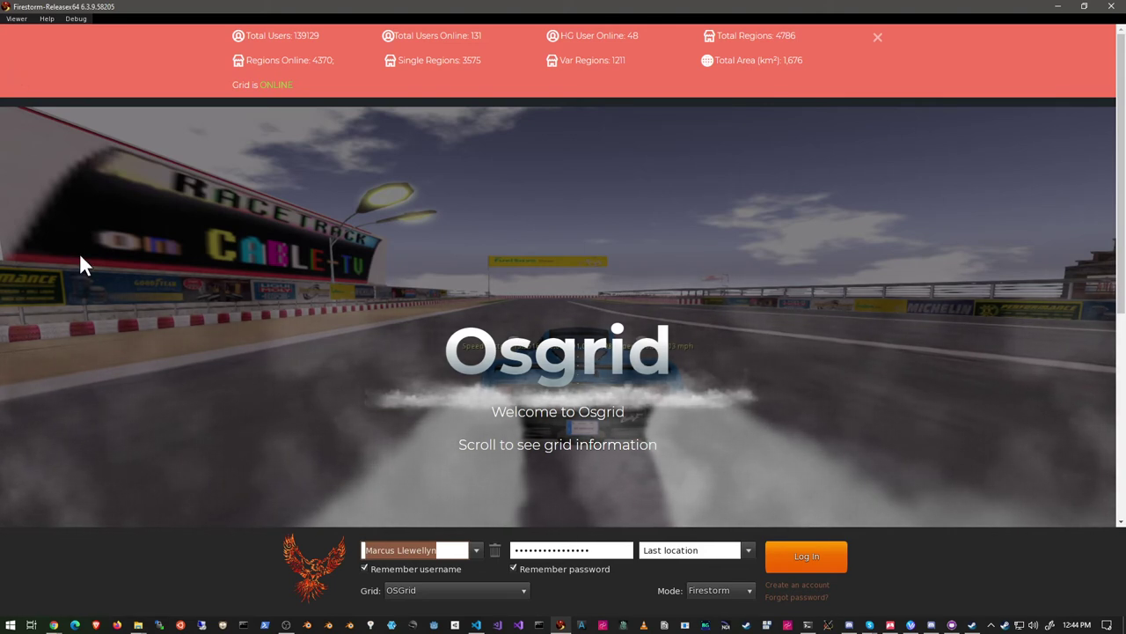
Switch the login screen's grid from Osgrid to Kitely.
{"action": "left_click", "coordinate": [445, 591]}
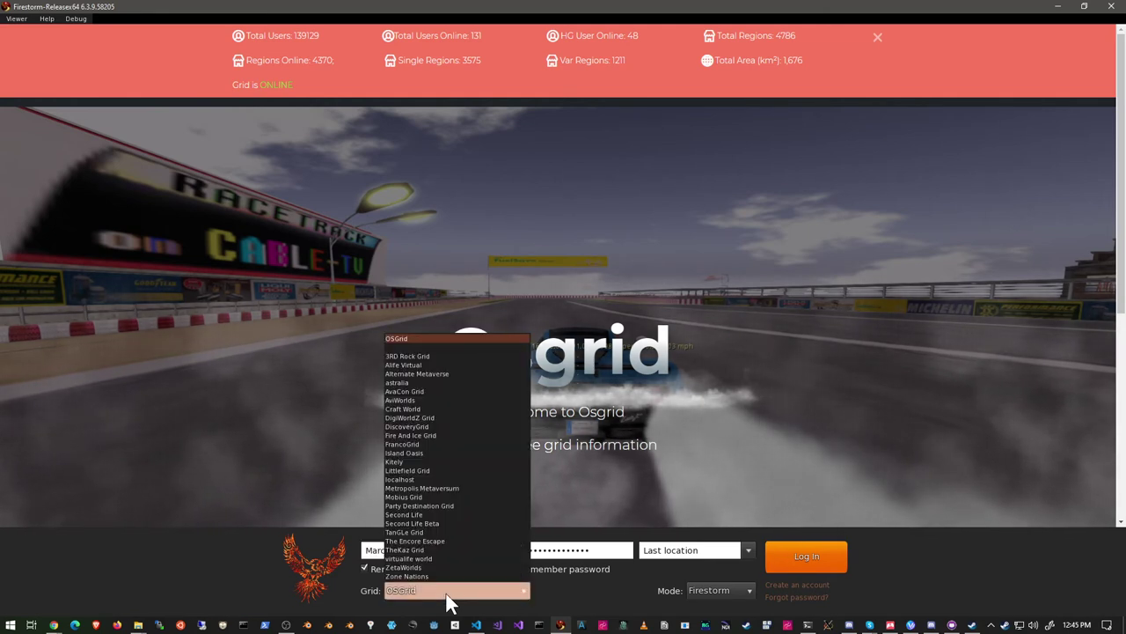
{"action": "left_click", "coordinate": [420, 462]}
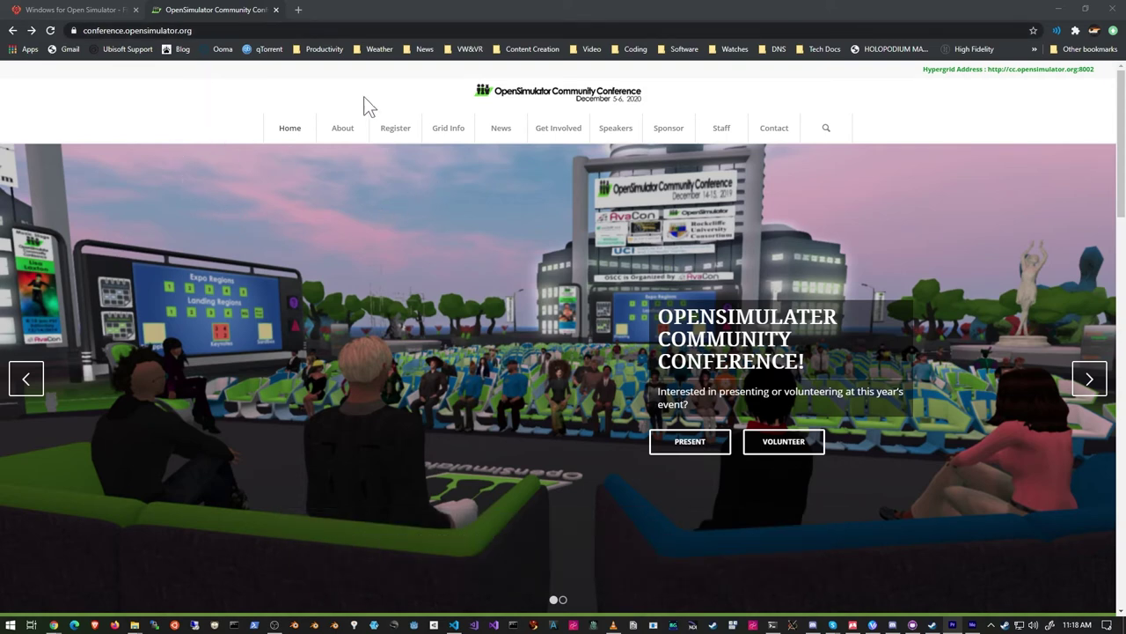
Reveal the Grid Info menu's Login Info, Avatars and Map entries on the conference site.
{"action": "mouse_move", "coordinate": [445, 131]}
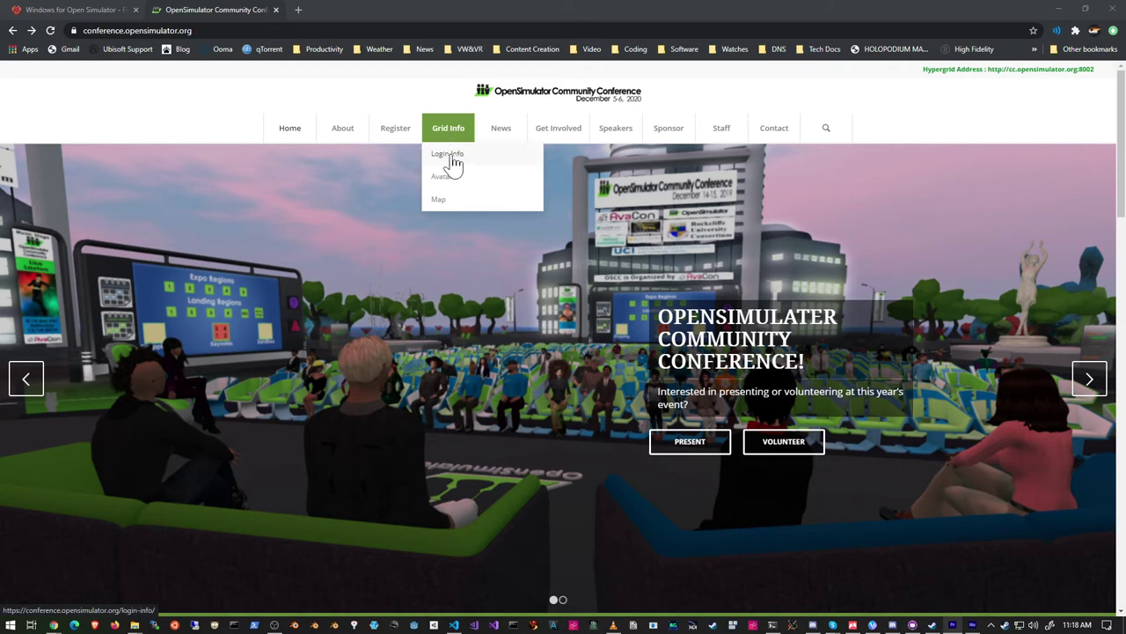
{"action": "left_click", "coordinate": [452, 159]}
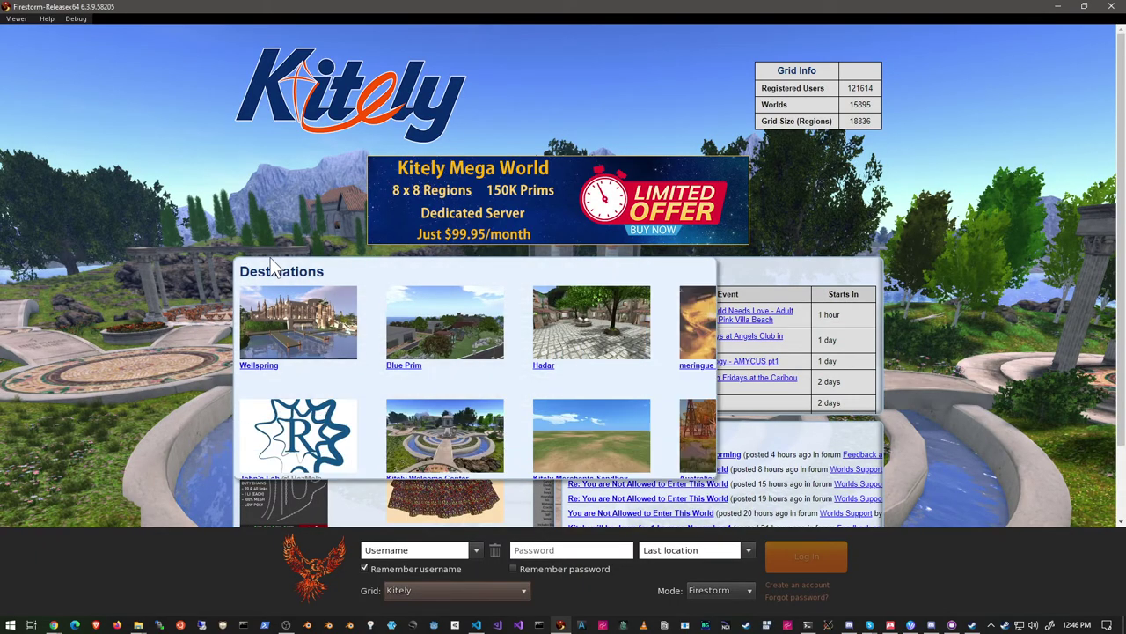
Open Firestorm's Preferences from the Viewer menu, landing on the Opensim Grid Manager.
{"action": "left_click", "coordinate": [18, 19]}
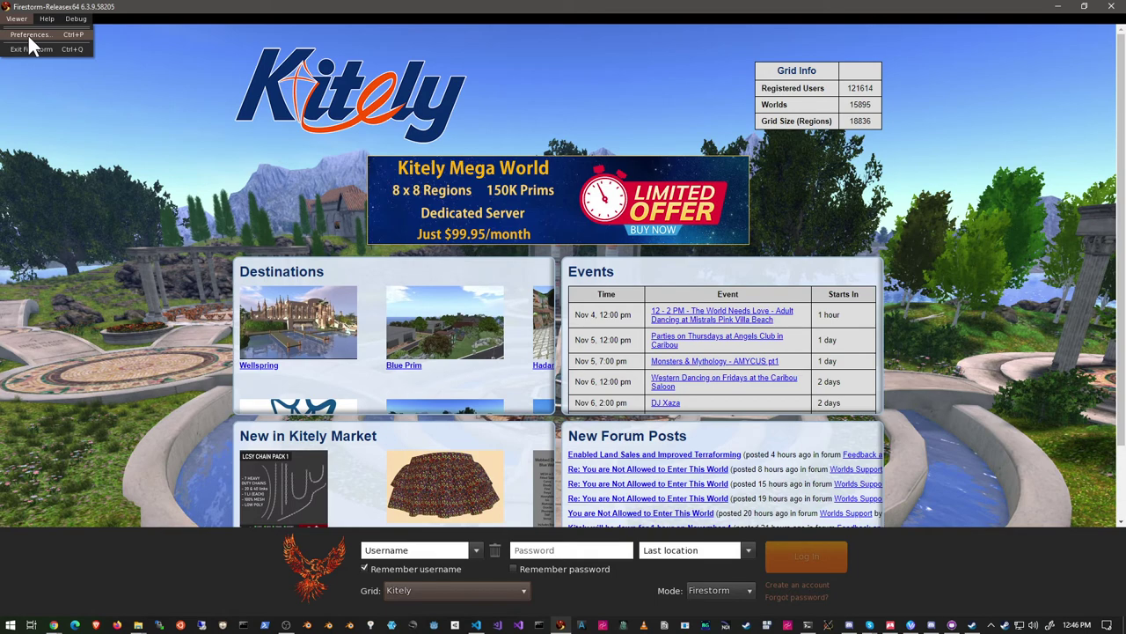
{"action": "left_click", "coordinate": [27, 34]}
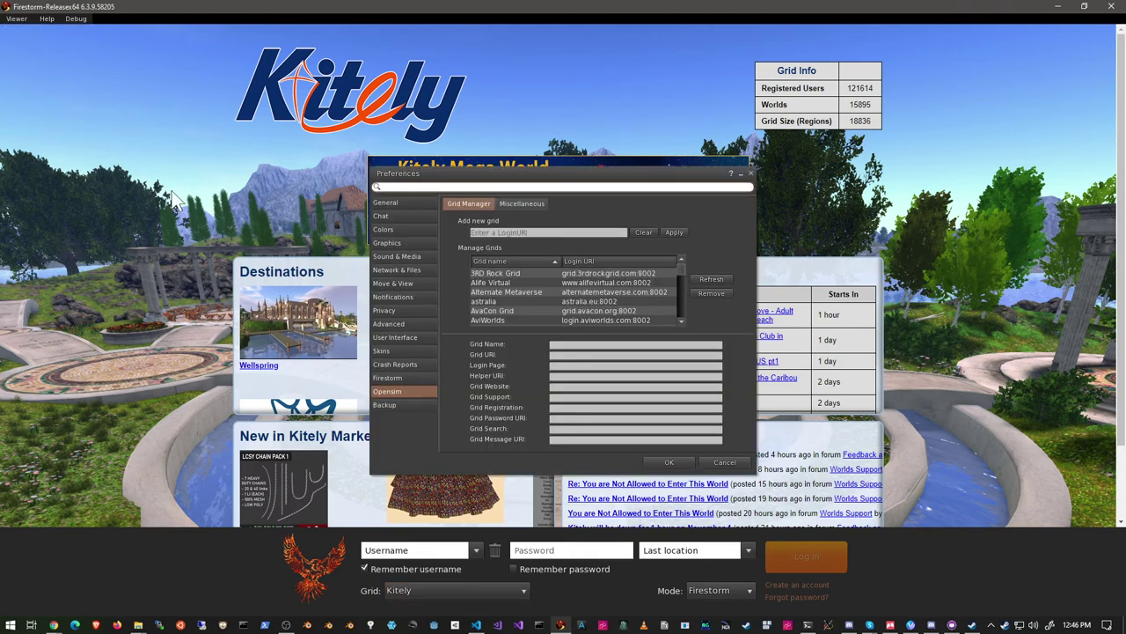
{"action": "mouse_move", "coordinate": [448, 174]}
{"action": "left_mouse_down"}
{"action": "mouse_move", "coordinate": [451, 212]}
{"action": "mouse_move", "coordinate": [466, 166]}
{"action": "left_mouse_up"}
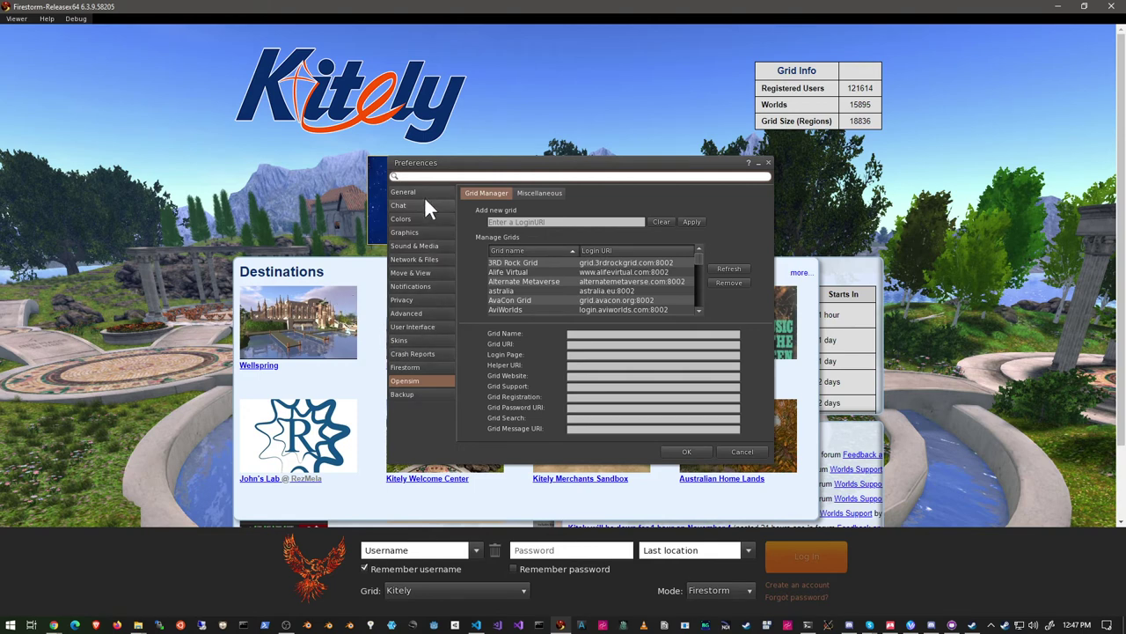
{"action": "left_click", "coordinate": [416, 380]}
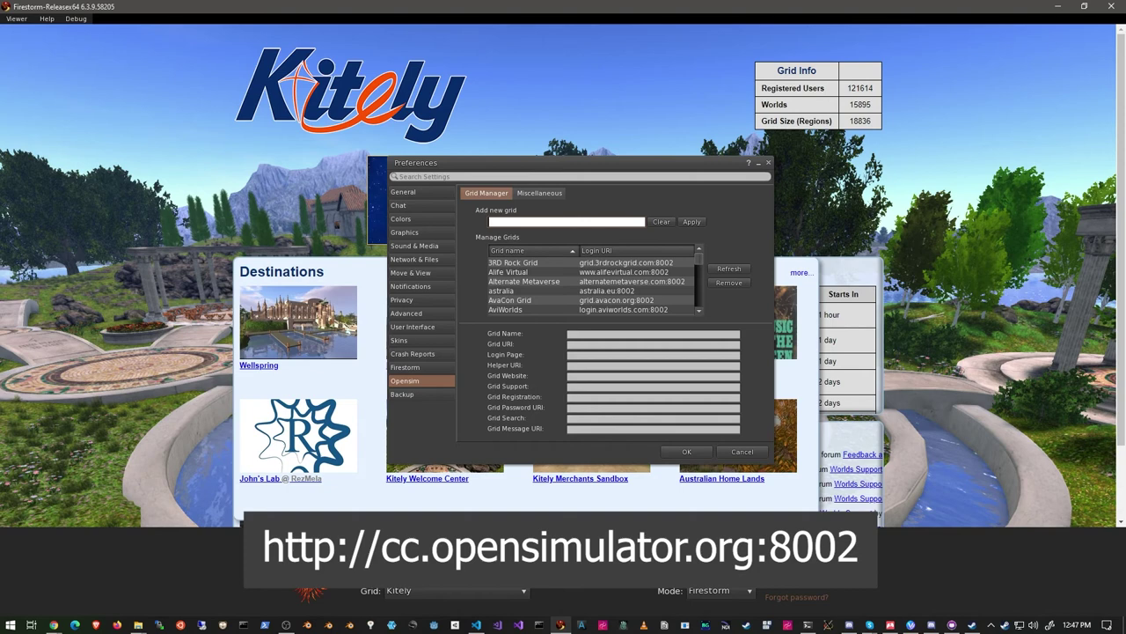
{"action": "type", "text": "http:/"}
{"action": "type", "text": "c"}
{"action": "type", "text": ".opensimulator.org:8002"}
{"action": "left_click", "coordinate": [690, 222]}
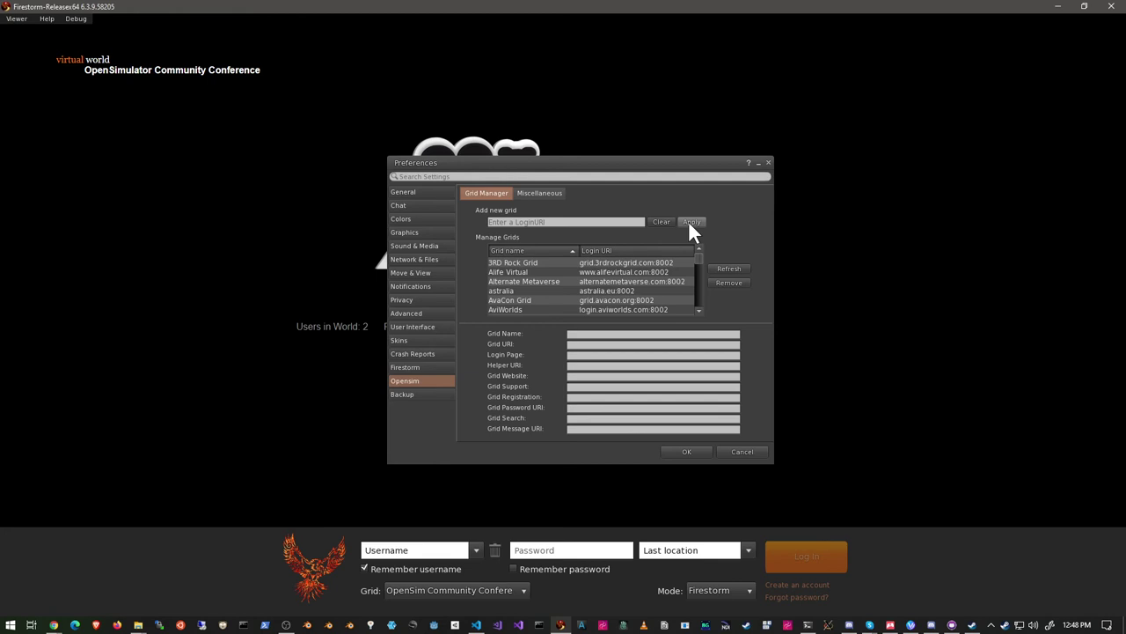
Close Preferences with OK, returning to the OpenSim Community Conference login screen.
{"action": "left_click", "coordinate": [685, 452]}
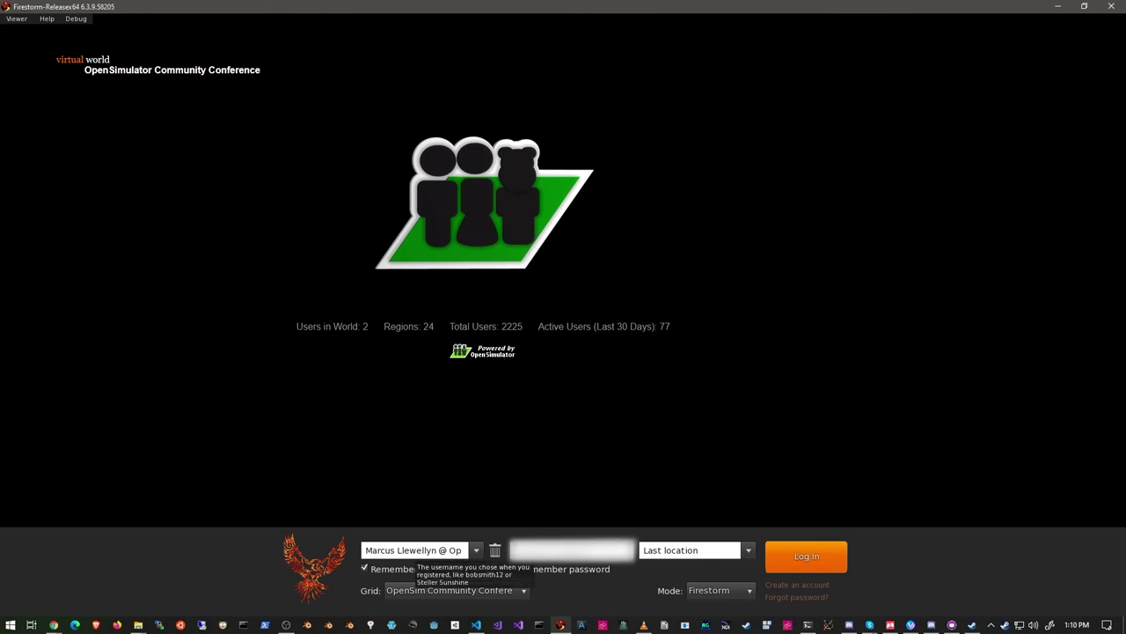
Replace the saved username with the avatar's first and last name, deleting the autocompleted grid suffix.
{"action": "left_click", "coordinate": [414, 550]}
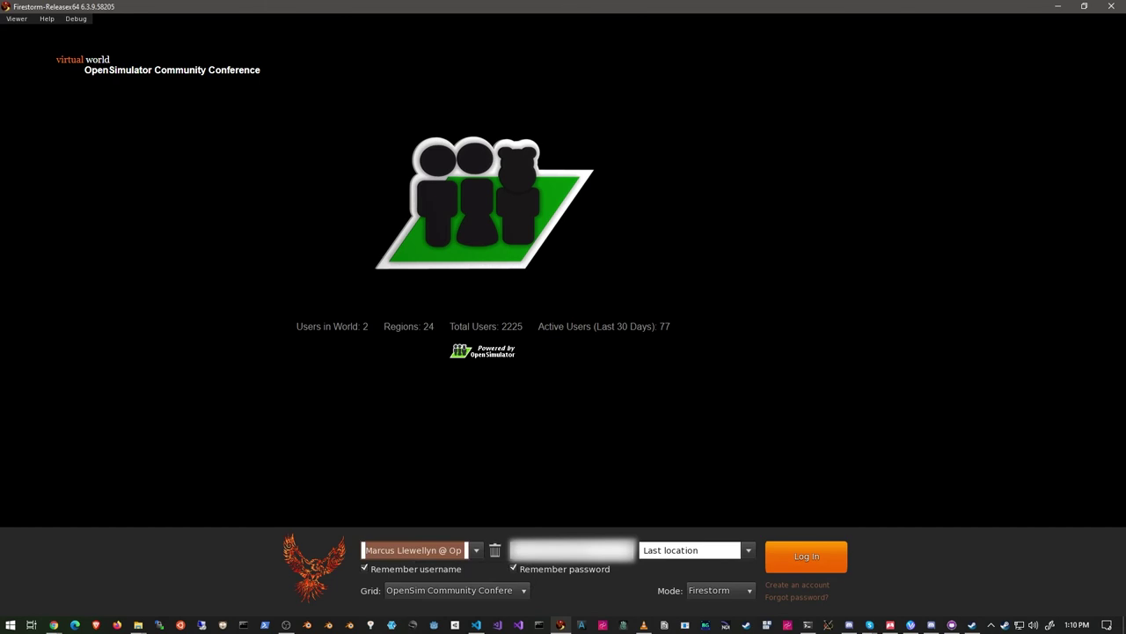
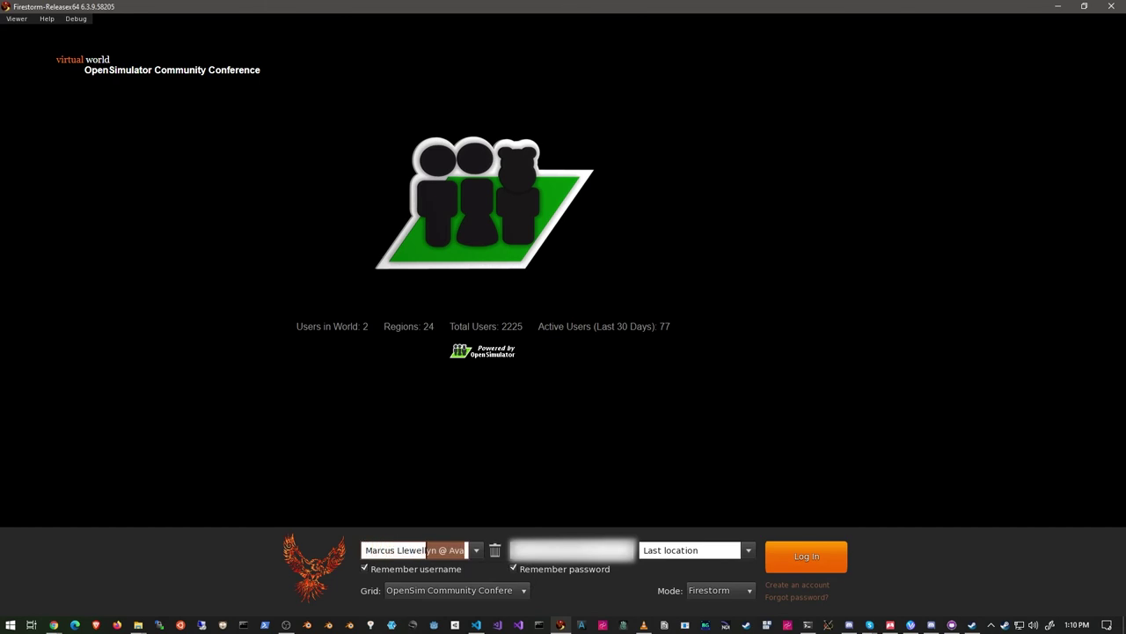
{"action": "key", "text": "Delete"}
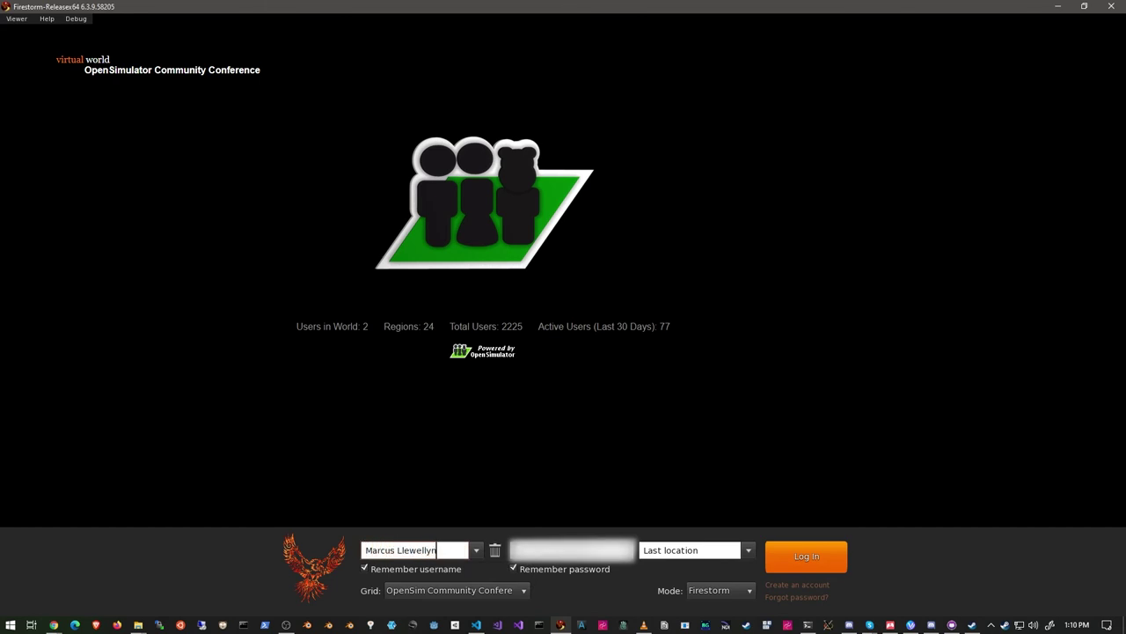
{"action": "key", "text": "Tab"}
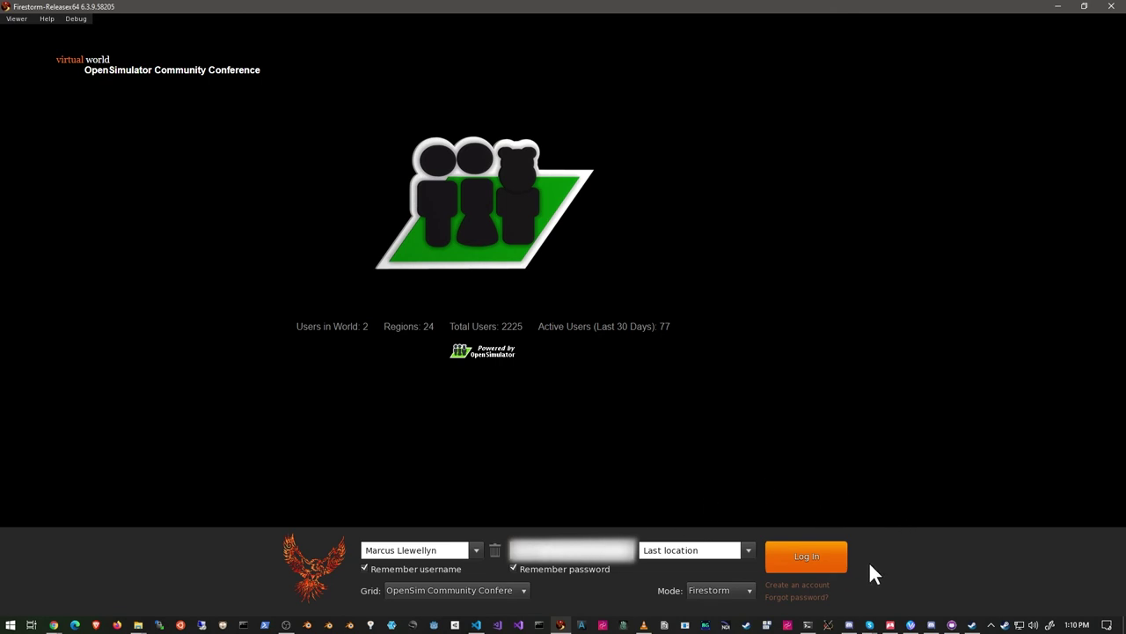
Log in to the OpenSim Community Conference grid with the entered avatar.
{"action": "left_click", "coordinate": [807, 555]}
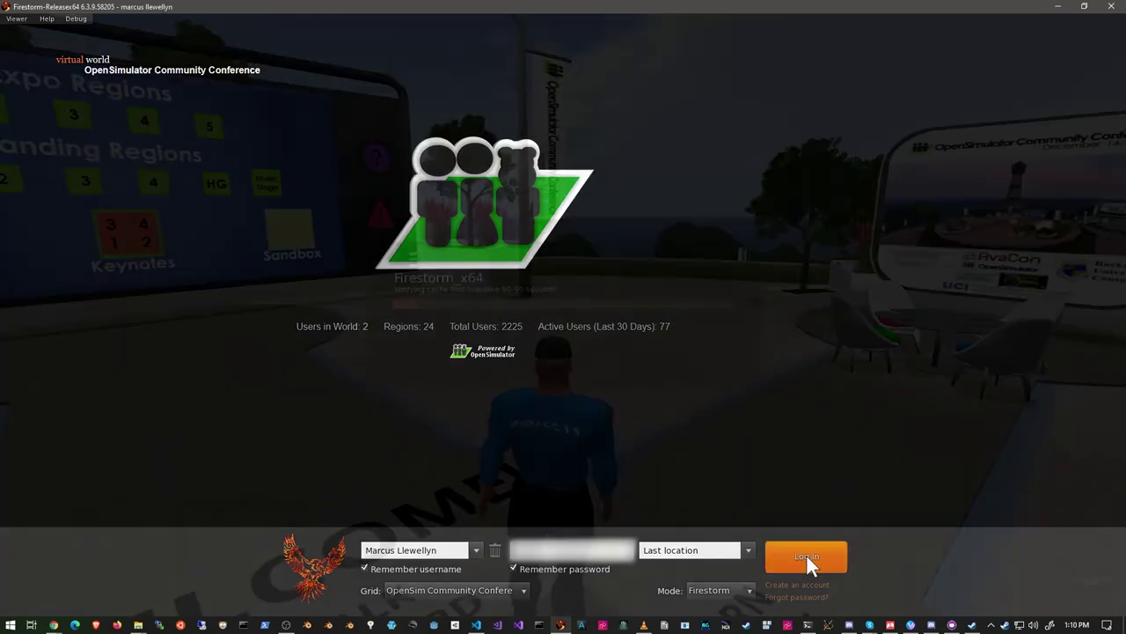